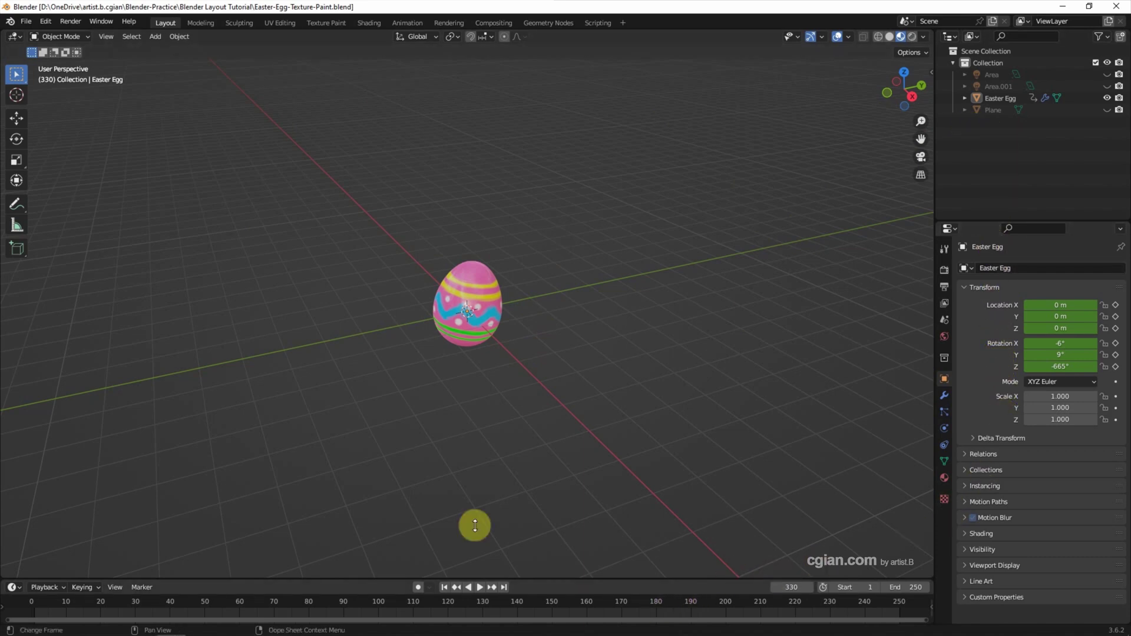
Look through the Modeling, Texture Paint and Animation workspaces, then return to Layout
{"action": "left_click", "coordinate": [197, 23]}
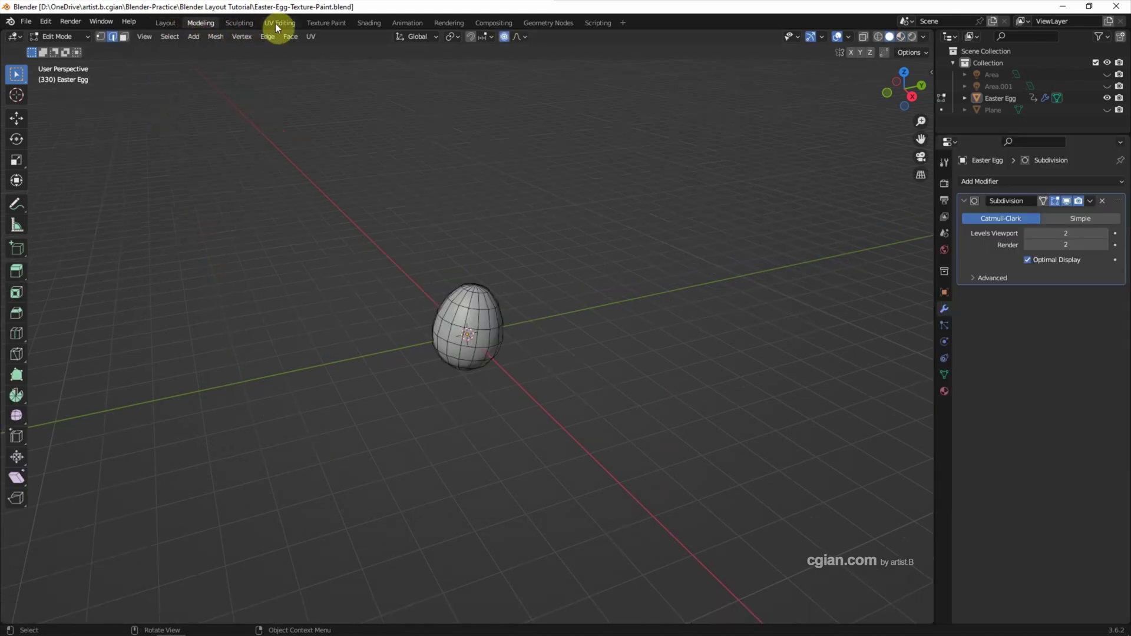
{"action": "left_click", "coordinate": [320, 22]}
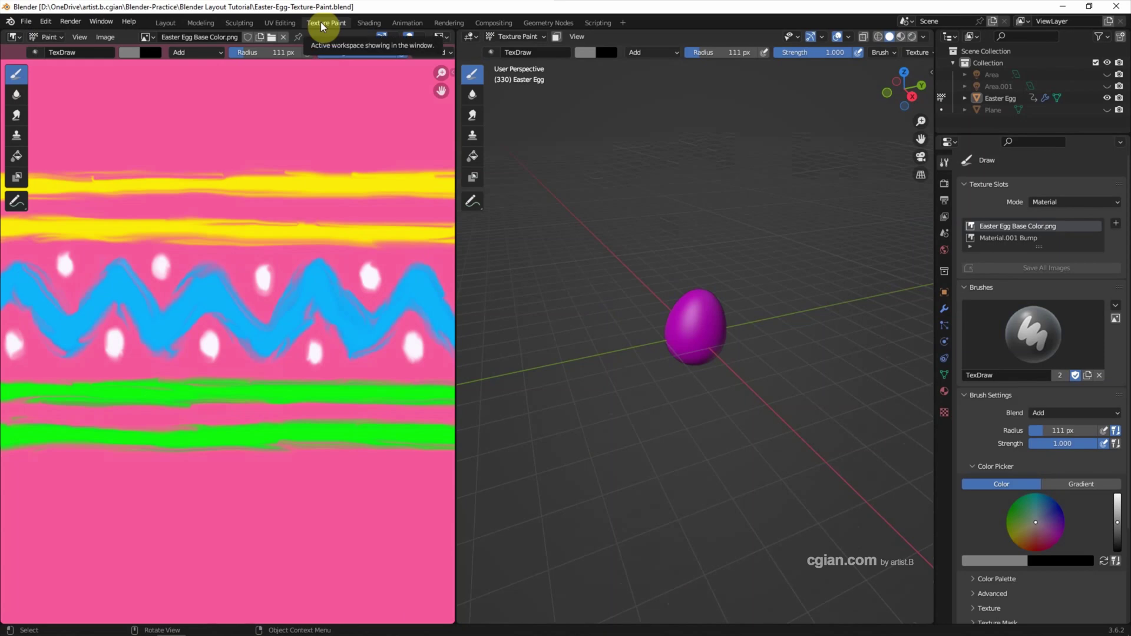
{"action": "left_click", "coordinate": [406, 23]}
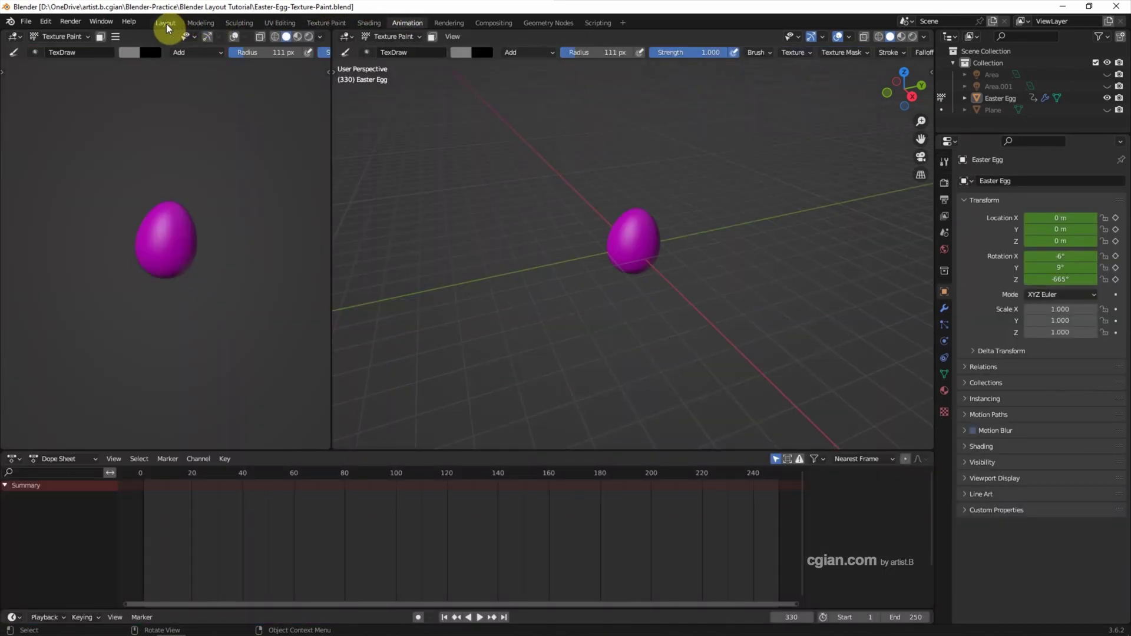
{"action": "left_click", "coordinate": [166, 24]}
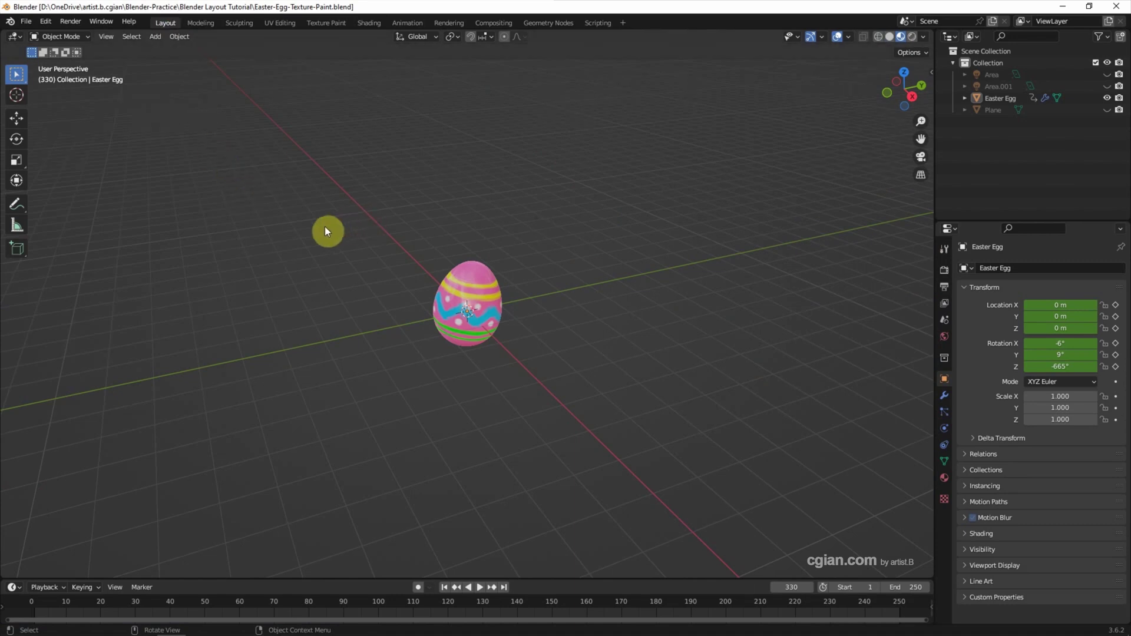
Toggle the 3D view into a four-view quad layout and back to a single view
{"action": "key", "text": "ctrl+alt+q"}
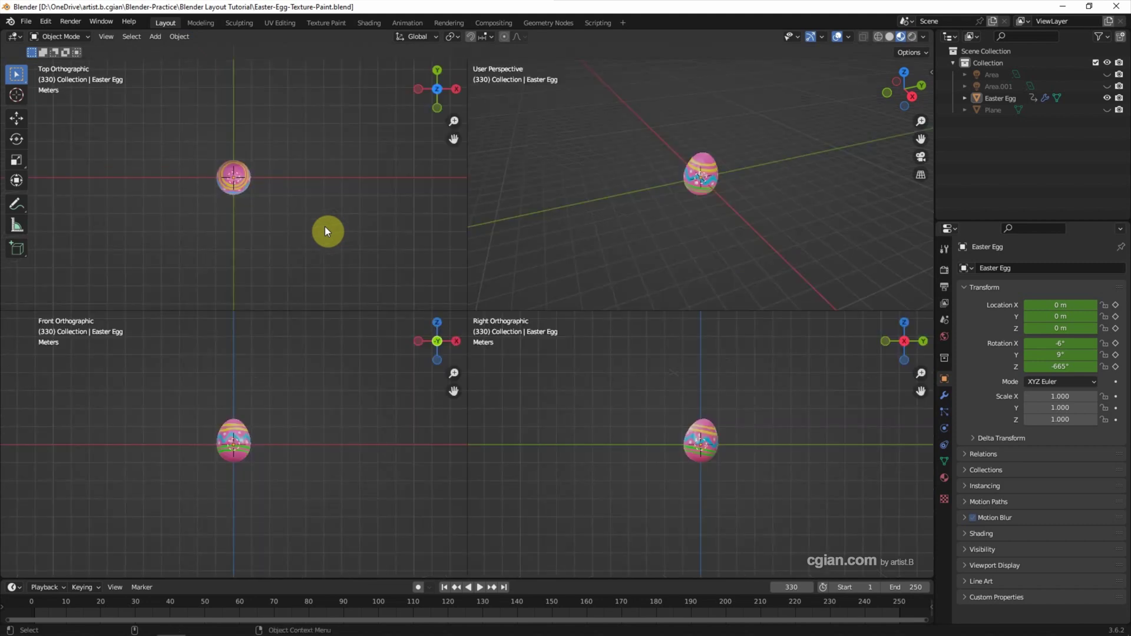
{"action": "key", "text": "ctrl"}
{"action": "key", "text": "ctrl+alt+q"}
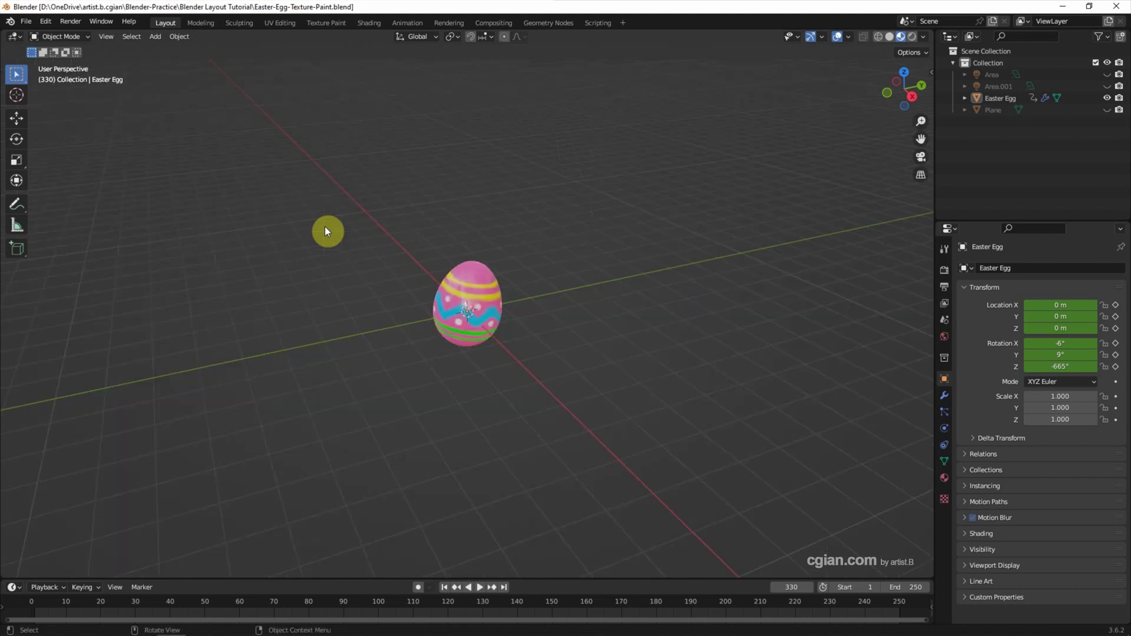
Use View > Area > Vertical Split to divide the viewport into two side-by-side egg views
{"action": "left_click", "coordinate": [108, 37]}
{"action": "mouse_move", "coordinate": [188, 298]}
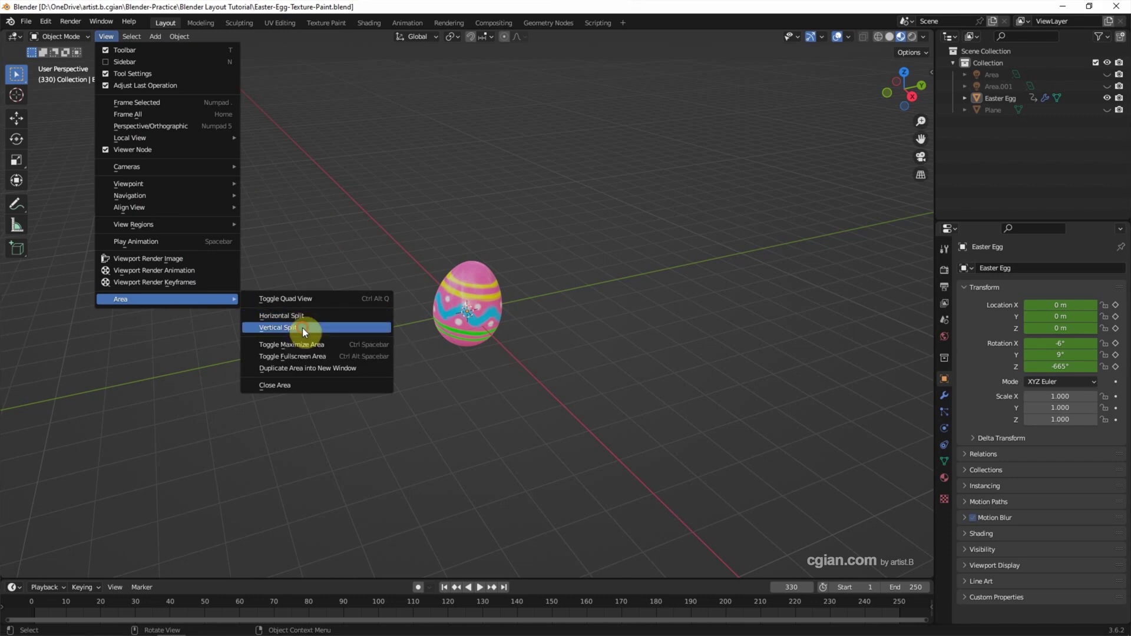
{"action": "left_click", "coordinate": [303, 328]}
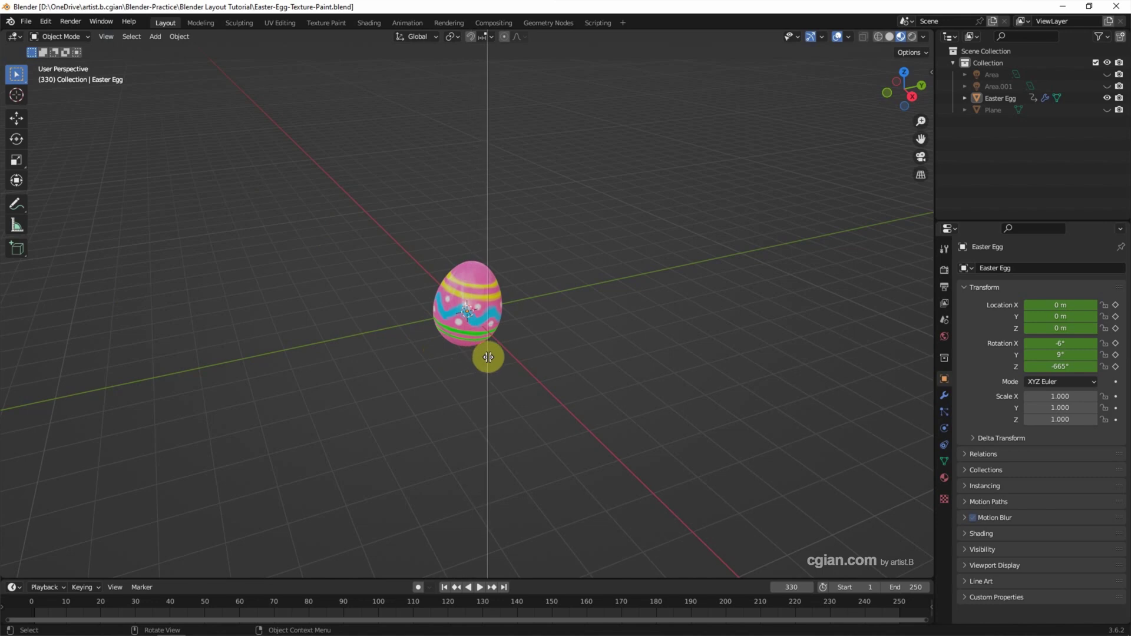
{"action": "left_click", "coordinate": [485, 357]}
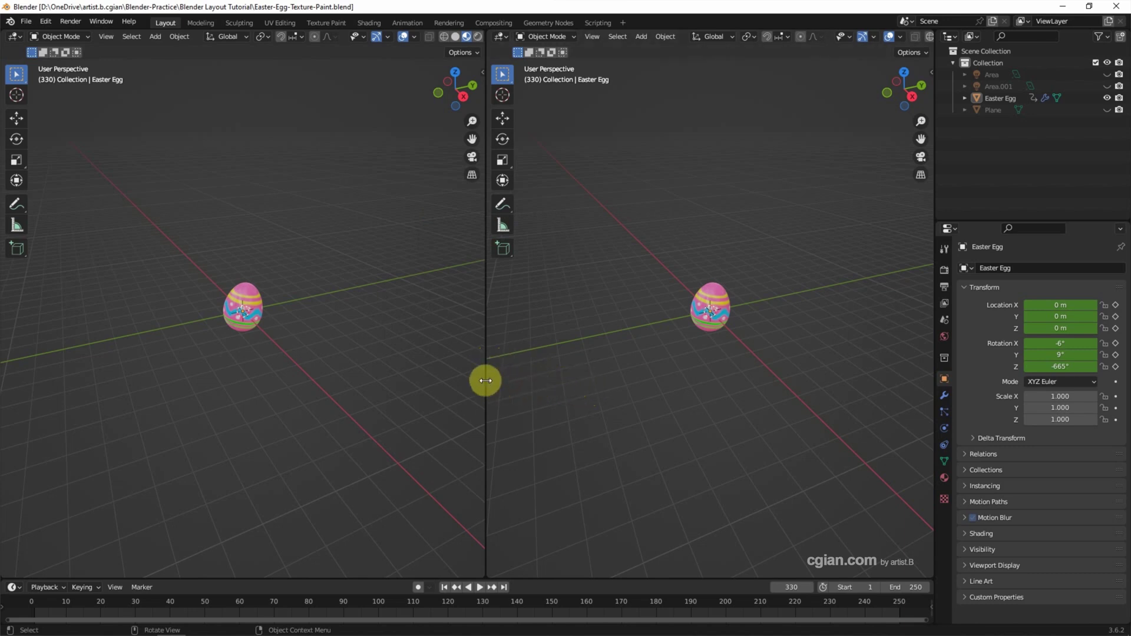
Widen the left view, zoom the right view close on the egg, and split the left view into top and bottom views
{"action": "left_click_drag", "start_coordinate": [486, 381], "coordinate": [586, 389]}
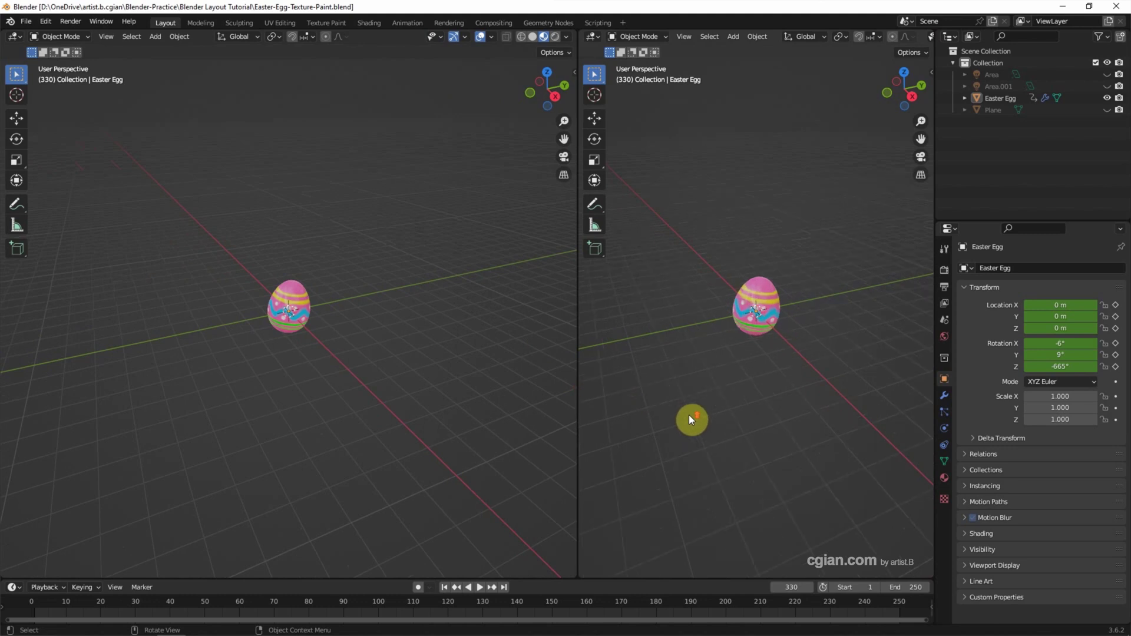
{"action": "scroll", "coordinate": [688, 415], "scroll_direction": "up", "scroll_amount": 9}
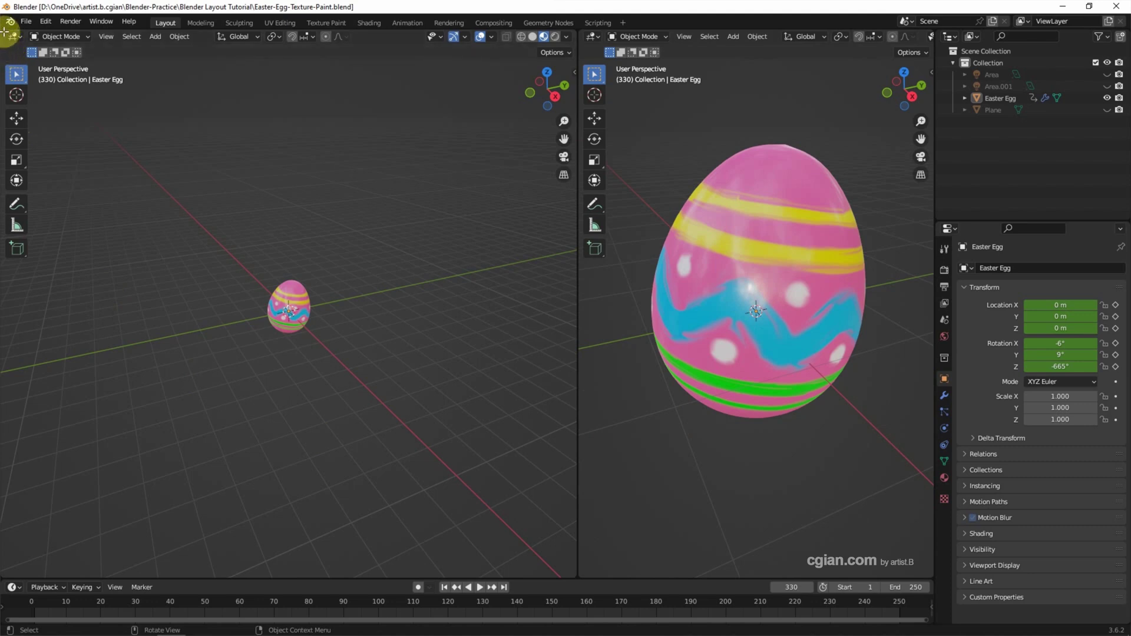
{"action": "left_click_drag", "start_coordinate": [5, 31], "coordinate": [17, 303]}
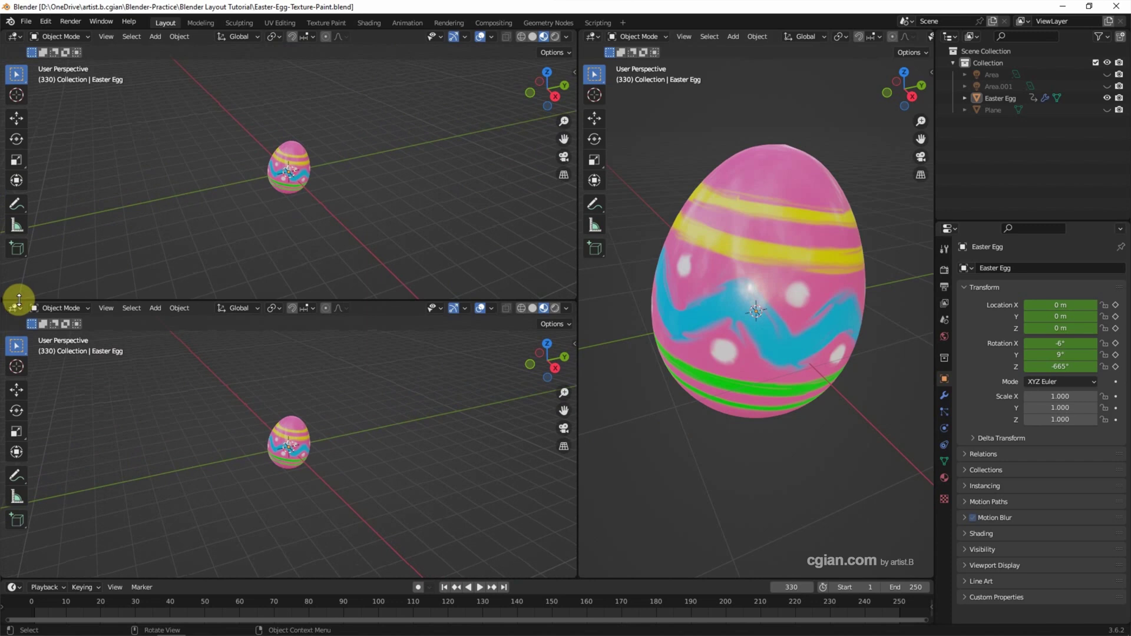
Make the lower-left view a Shader Editor and pan to the egg's Material.001 node tree
{"action": "left_click", "coordinate": [17, 309]}
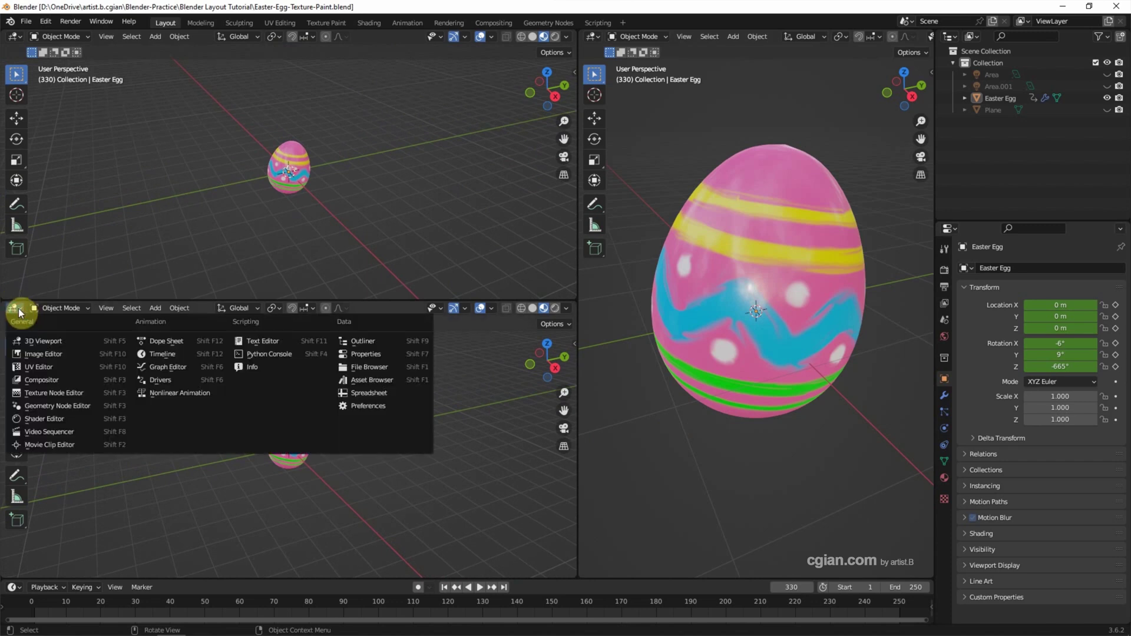
{"action": "left_click", "coordinate": [56, 419]}
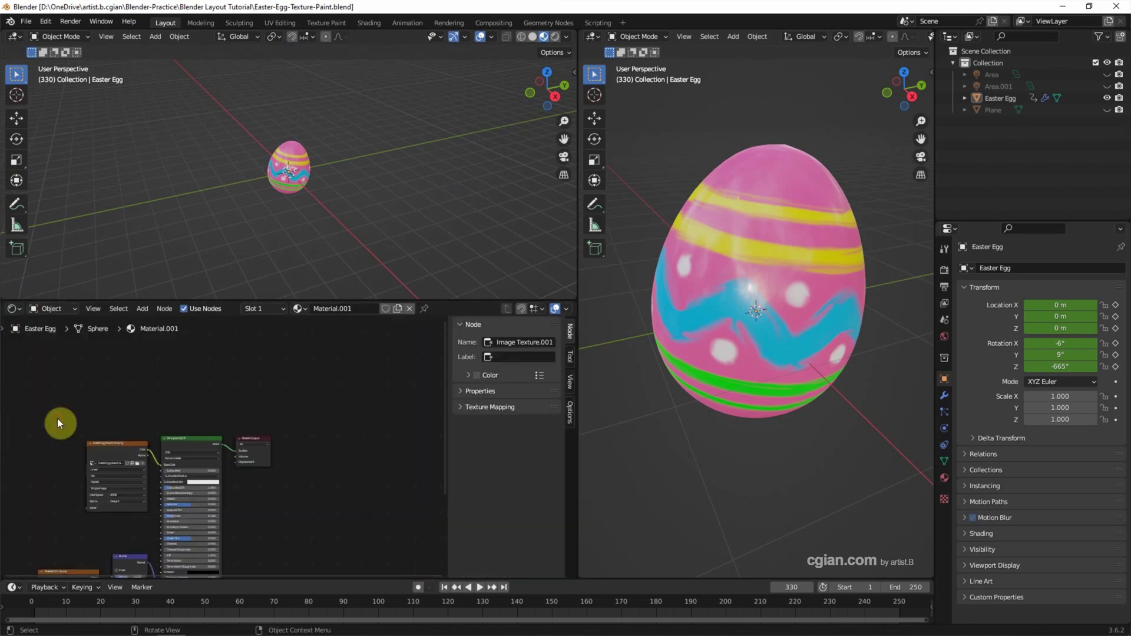
{"action": "middle_click_drag", "start_coordinate": [84, 433], "coordinate": [93, 321]}
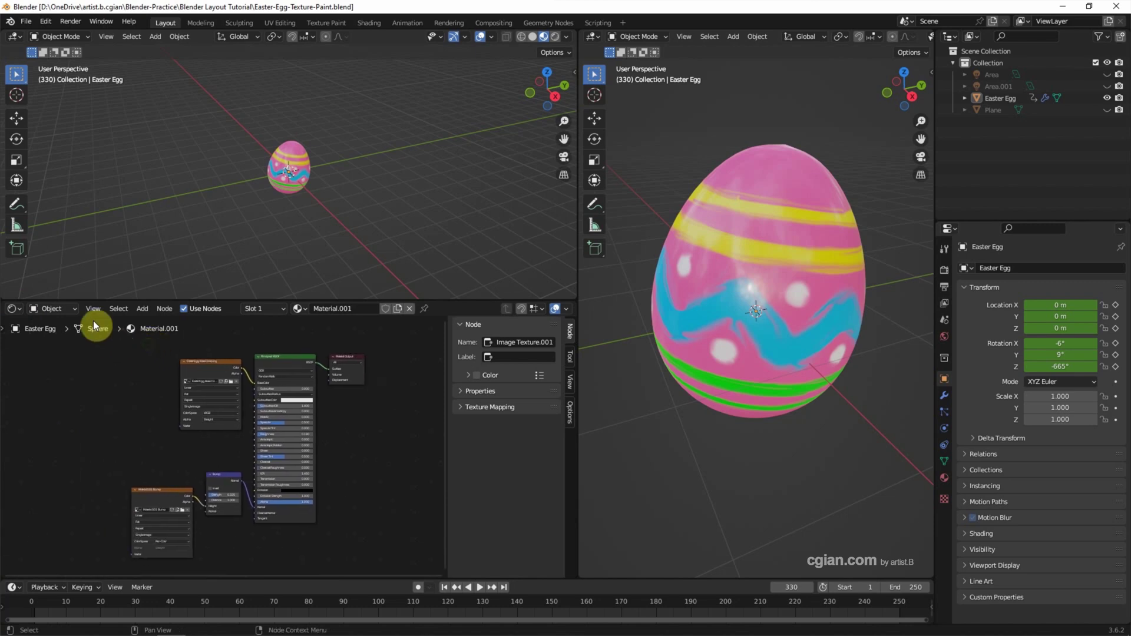
{"action": "left_click", "coordinate": [14, 37]}
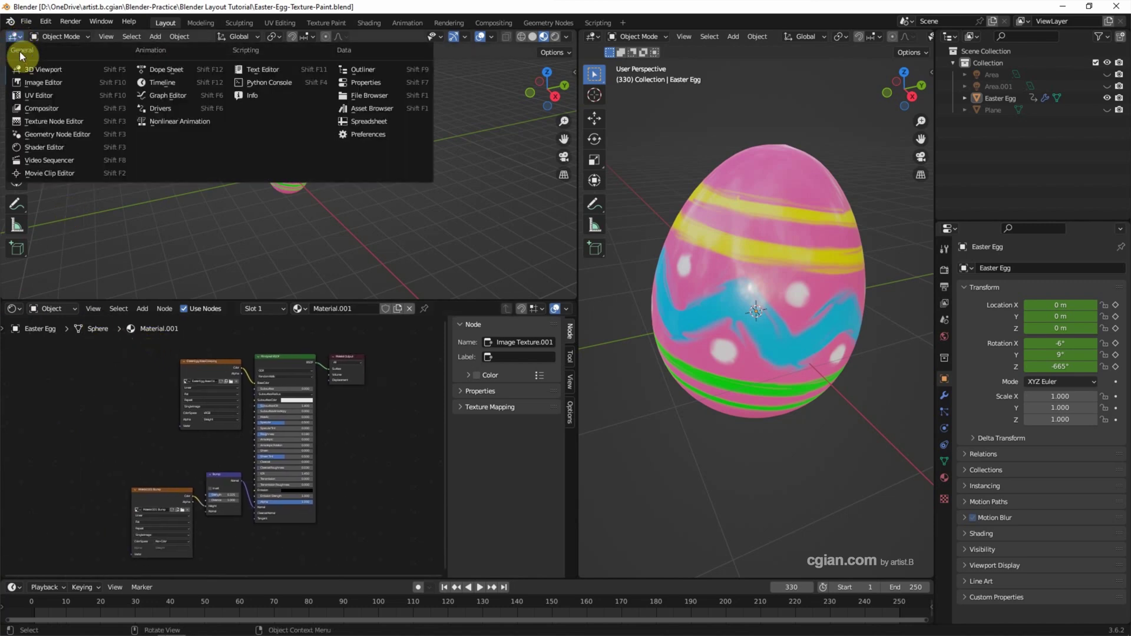
Make the top-left view an Image Editor showing Easter Egg Base Color.png, split into two side by side
{"action": "left_click", "coordinate": [51, 83]}
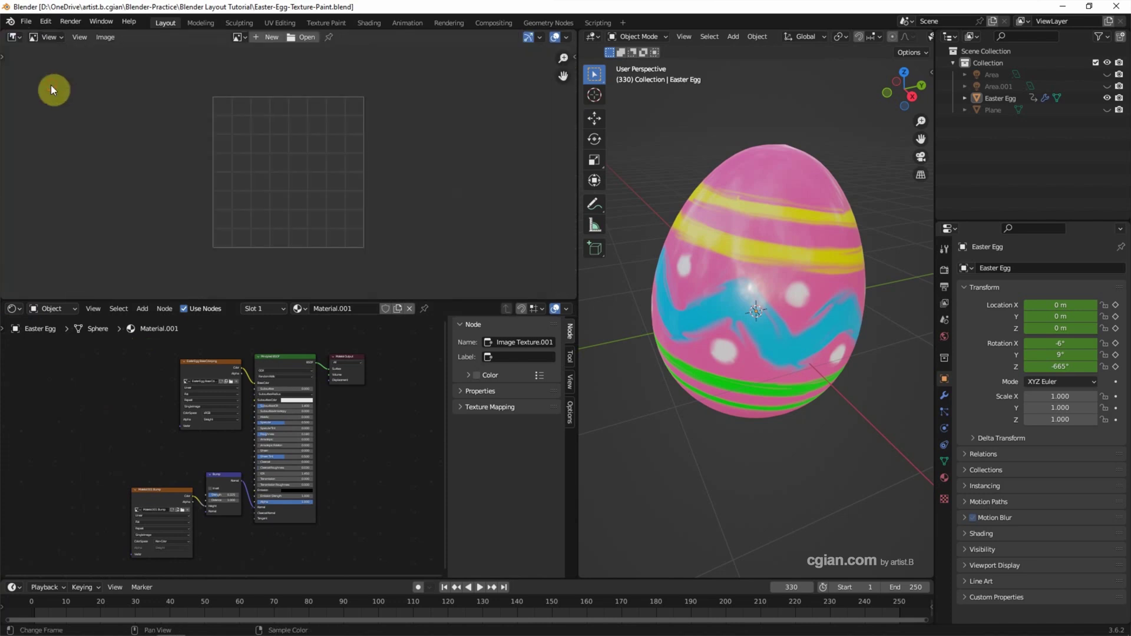
{"action": "left_click", "coordinate": [236, 37]}
{"action": "left_click", "coordinate": [240, 52]}
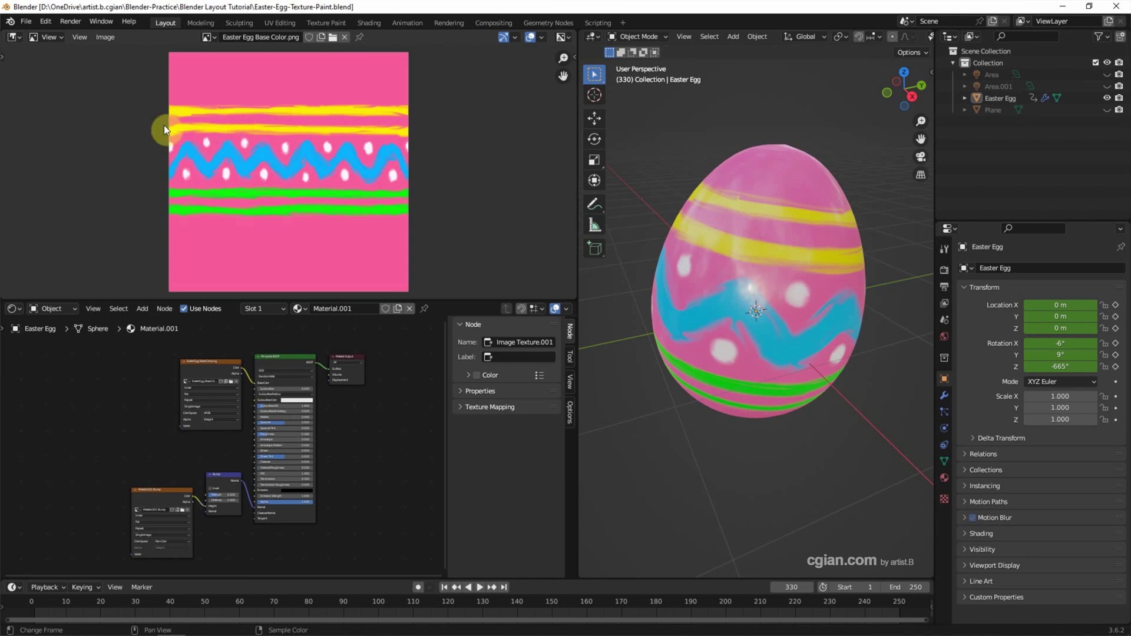
{"action": "left_click_drag", "start_coordinate": [7, 31], "coordinate": [279, 101]}
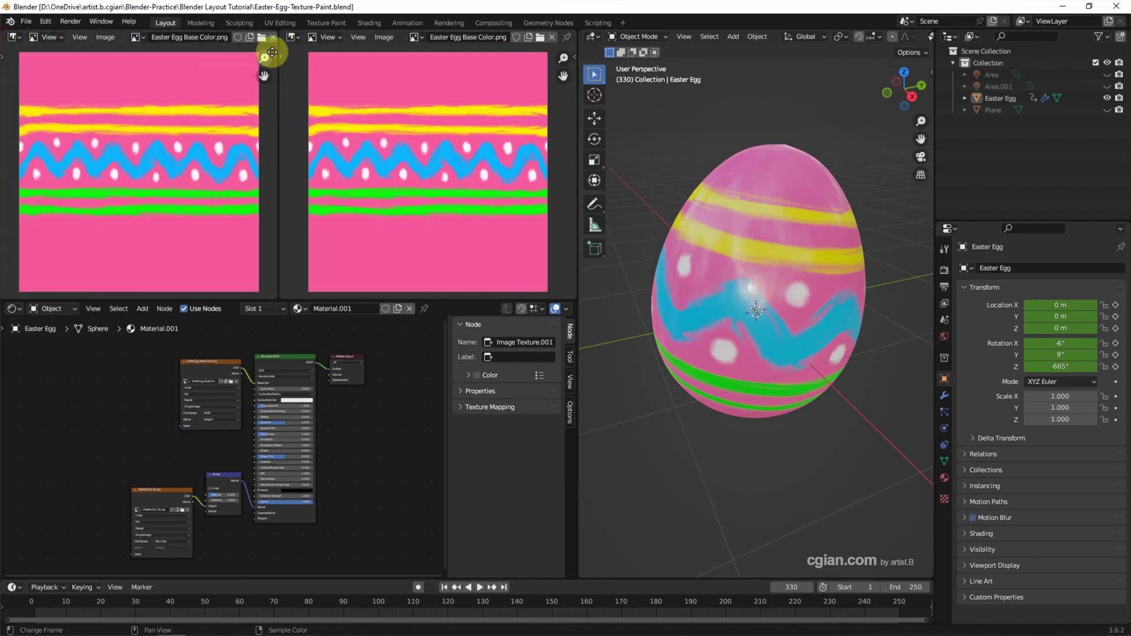
{"action": "left_click", "coordinate": [292, 37]}
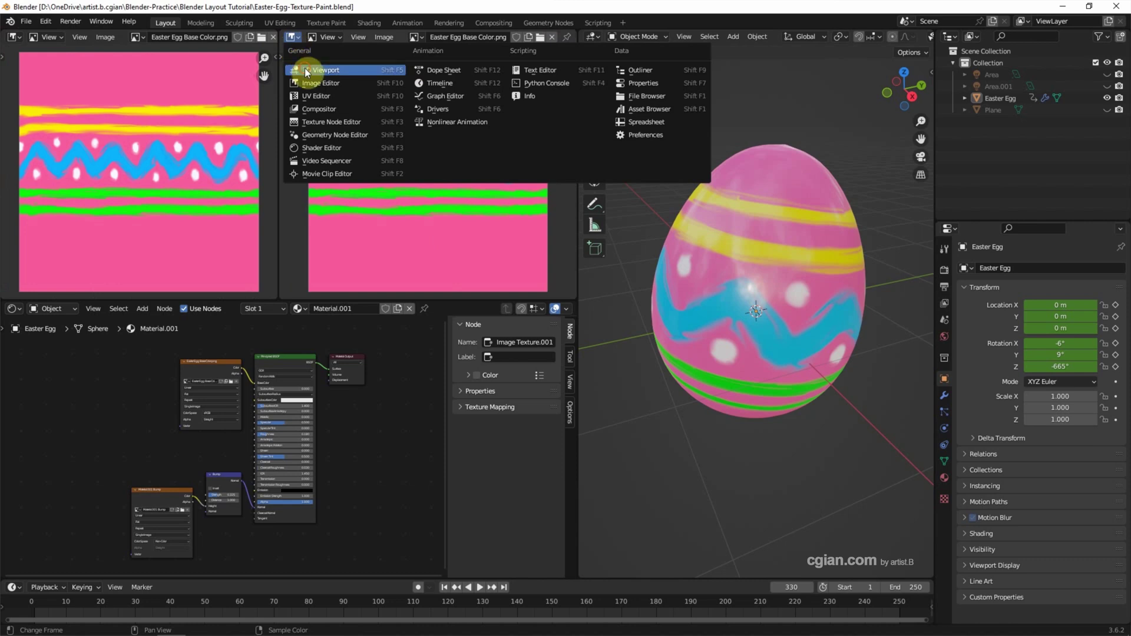
Turn the right image editor into a 3D view showing the egg in Right orthographic
{"action": "left_click", "coordinate": [305, 68]}
{"action": "scroll", "coordinate": [489, 133], "scroll_direction": "up", "scroll_amount": 4}
{"action": "left_click", "coordinate": [554, 101]}
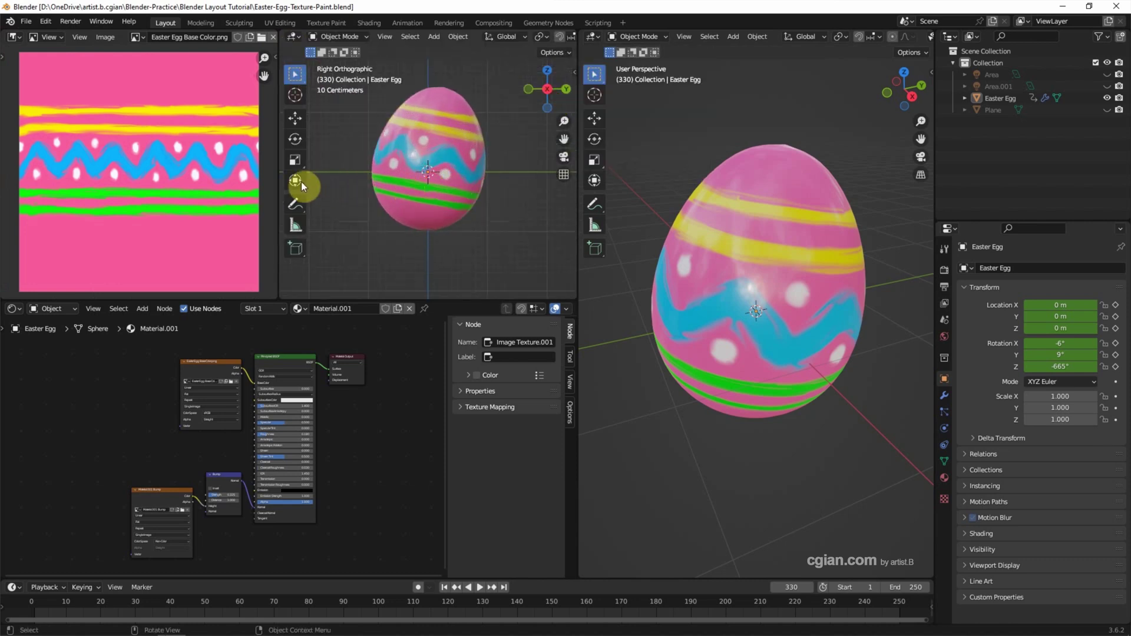
Swap the image editor with the side view, then join the side view into the image editor
{"action": "right_click", "coordinate": [280, 179]}
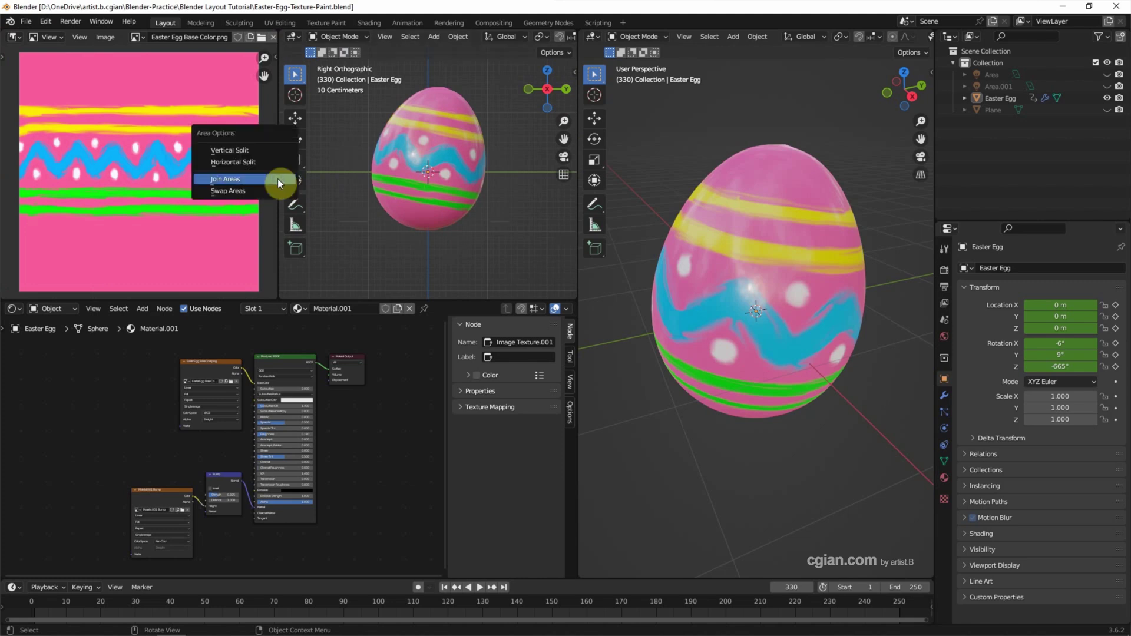
{"action": "left_click", "coordinate": [274, 189]}
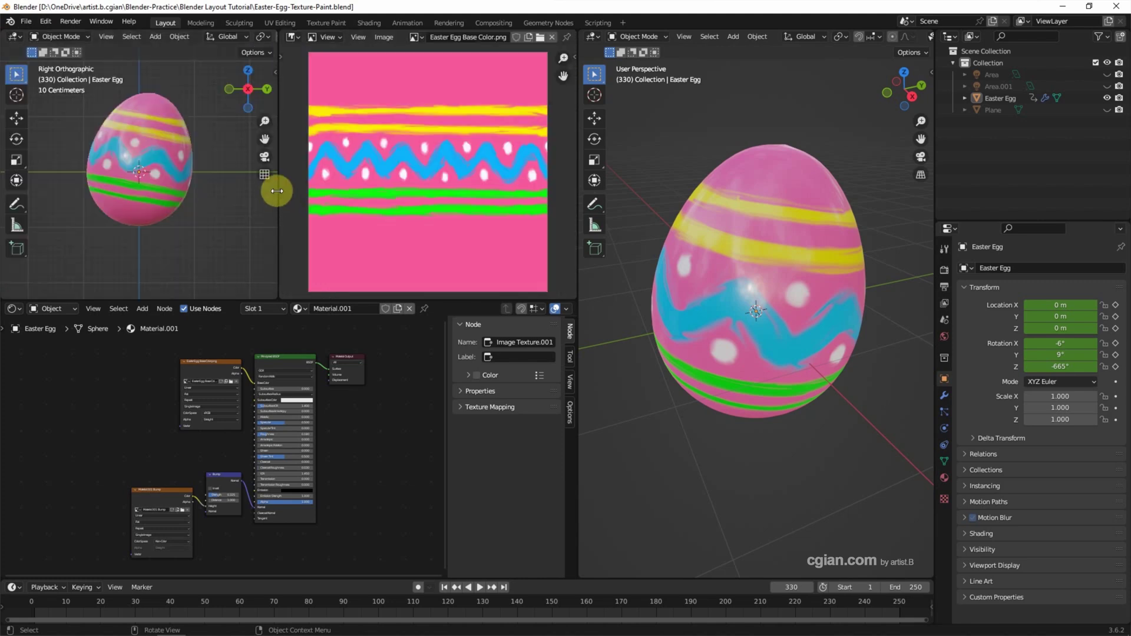
{"action": "right_click", "coordinate": [277, 191]}
{"action": "left_click", "coordinate": [277, 183]}
{"action": "left_click", "coordinate": [246, 182]}
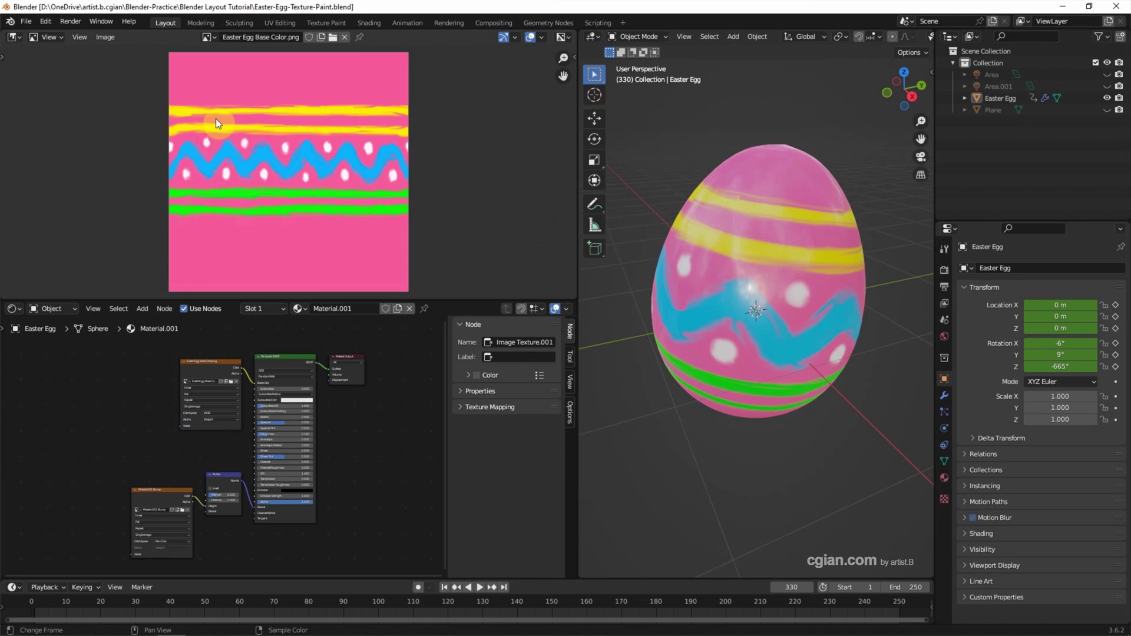
With the egg selected, enlarge the timeline and split it, making the lower half a Graph Editor
{"action": "left_click", "coordinate": [735, 176]}
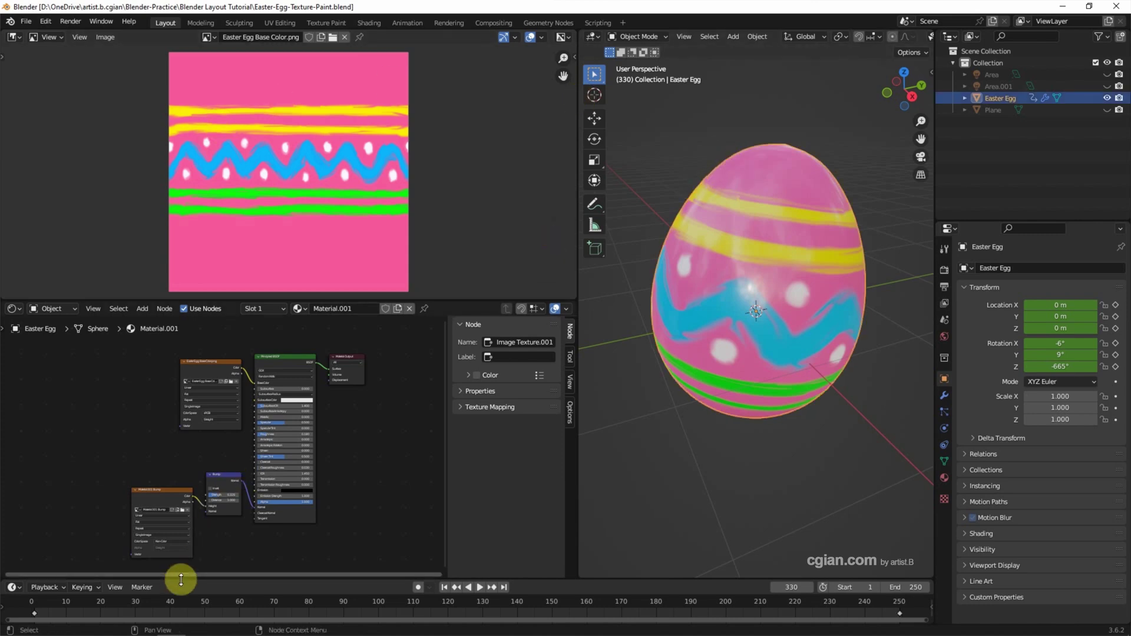
{"action": "left_click_drag", "start_coordinate": [185, 577], "coordinate": [153, 505]}
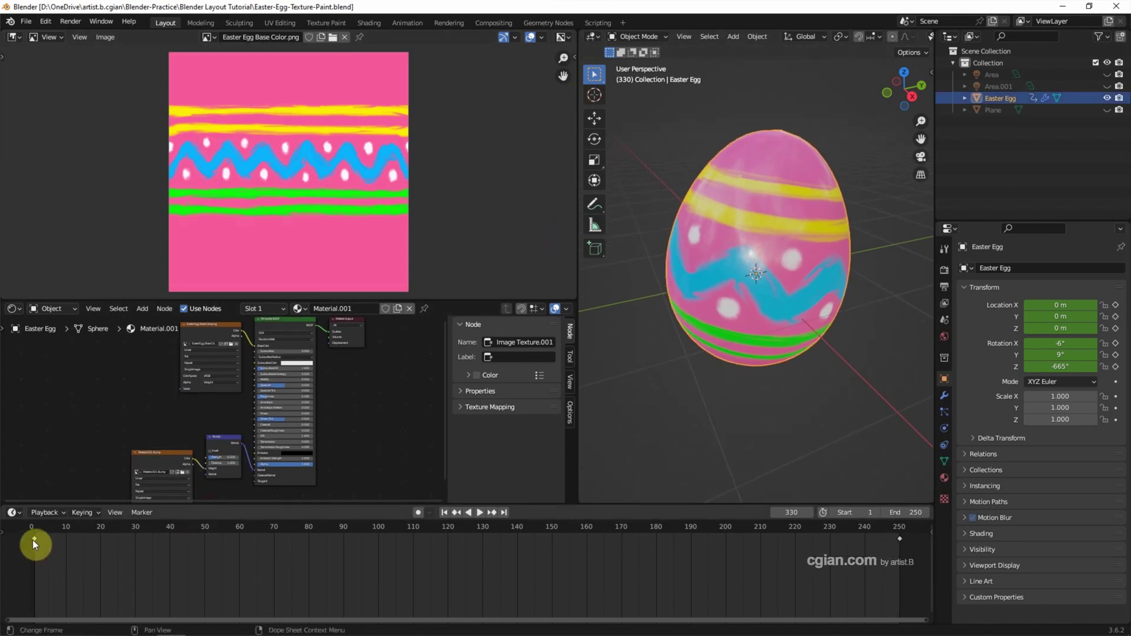
{"action": "left_click_drag", "start_coordinate": [8, 511], "coordinate": [8, 551]}
{"action": "left_click", "coordinate": [13, 555]}
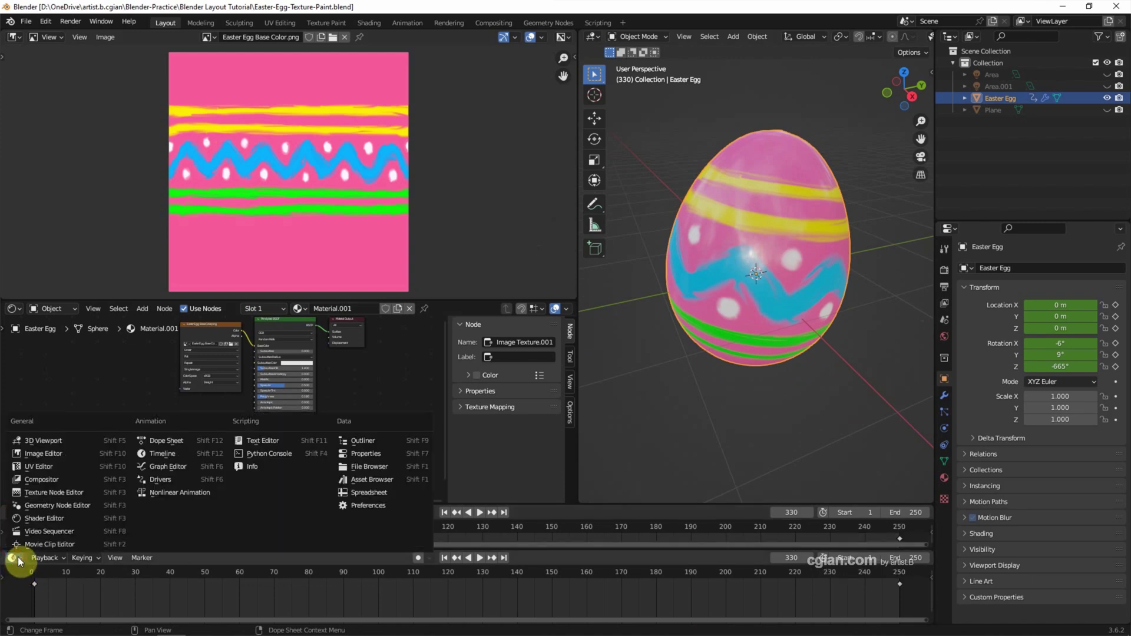
{"action": "left_click", "coordinate": [169, 467]}
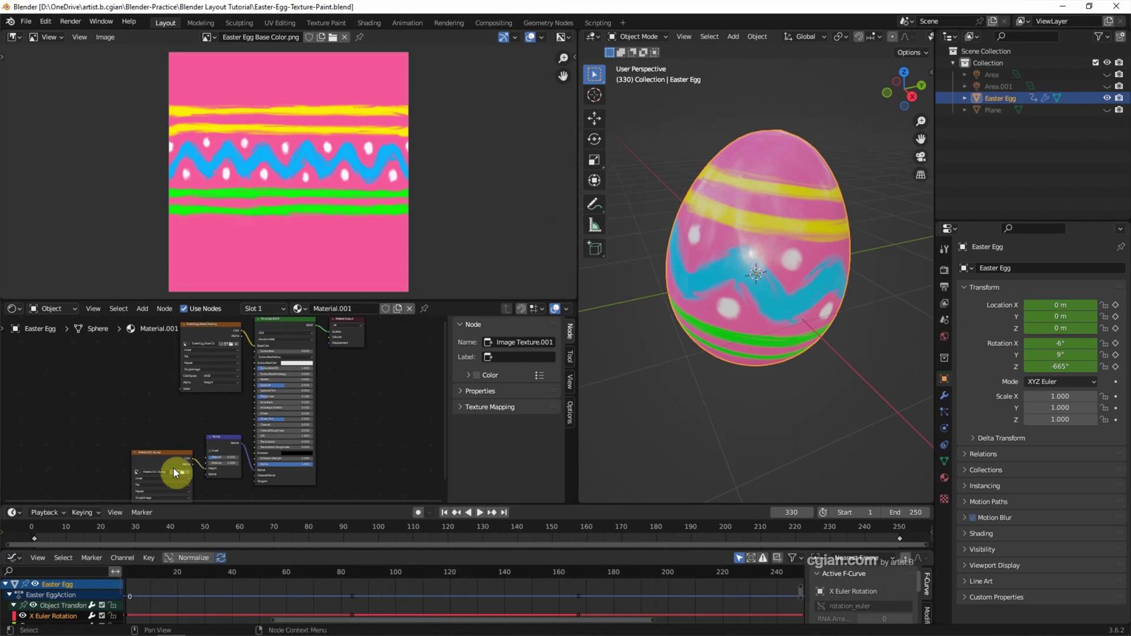
Duplicate the current layout as a new workspace
{"action": "left_click", "coordinate": [623, 23]}
{"action": "mouse_move", "coordinate": [622, 44]}
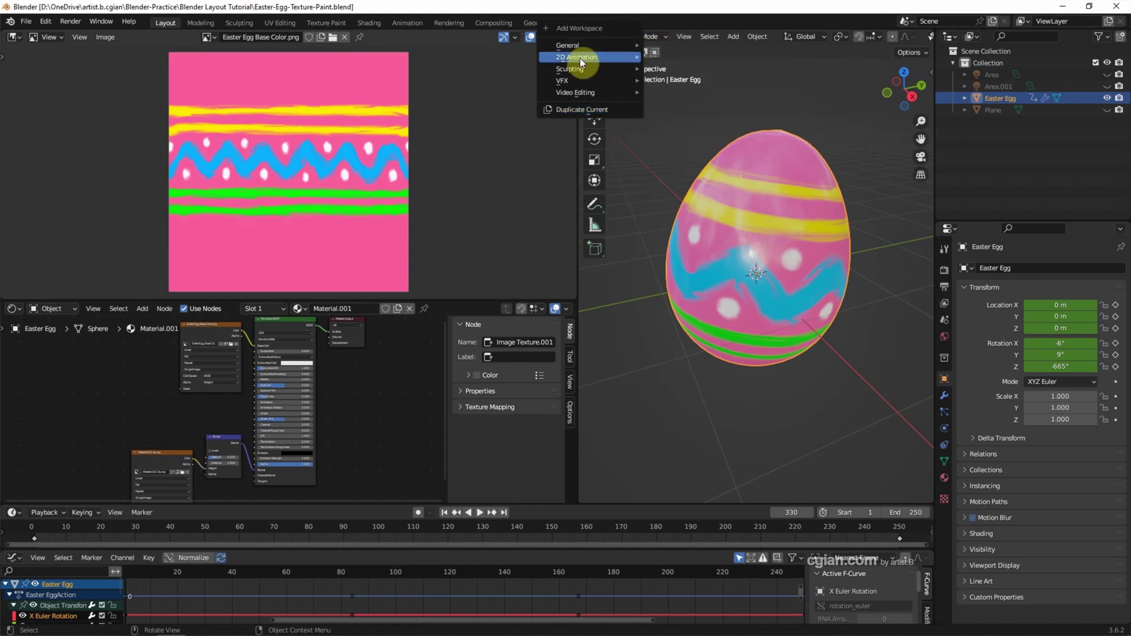
{"action": "left_click", "coordinate": [592, 110]}
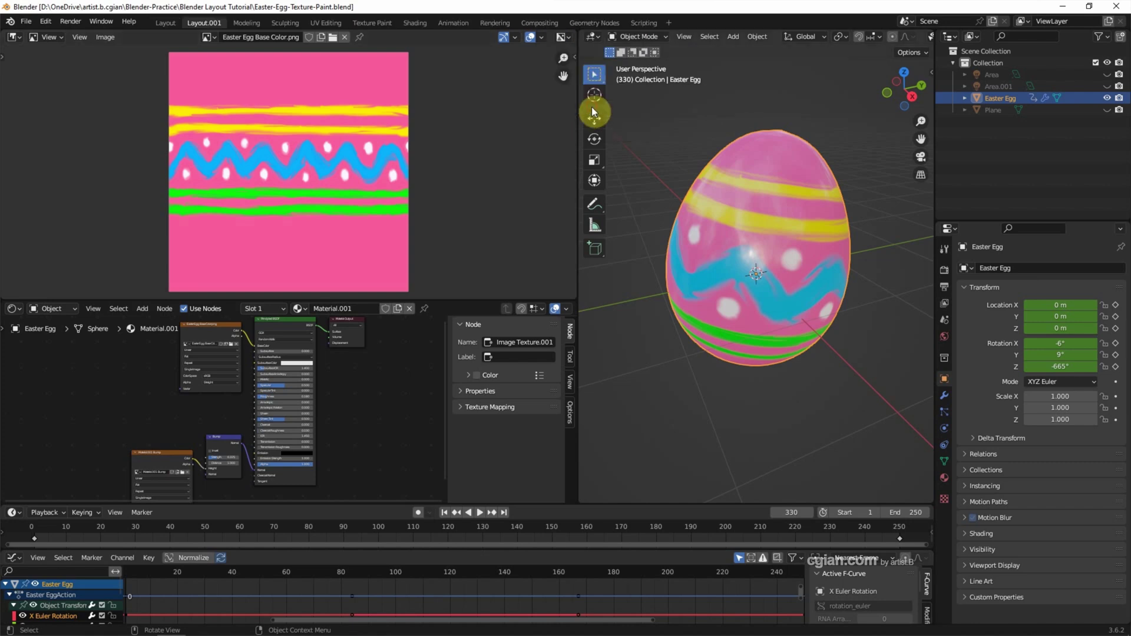
Reorder the Layout.001 tab to the back, then check the File menu's startup defaults option
{"action": "right_click", "coordinate": [201, 25]}
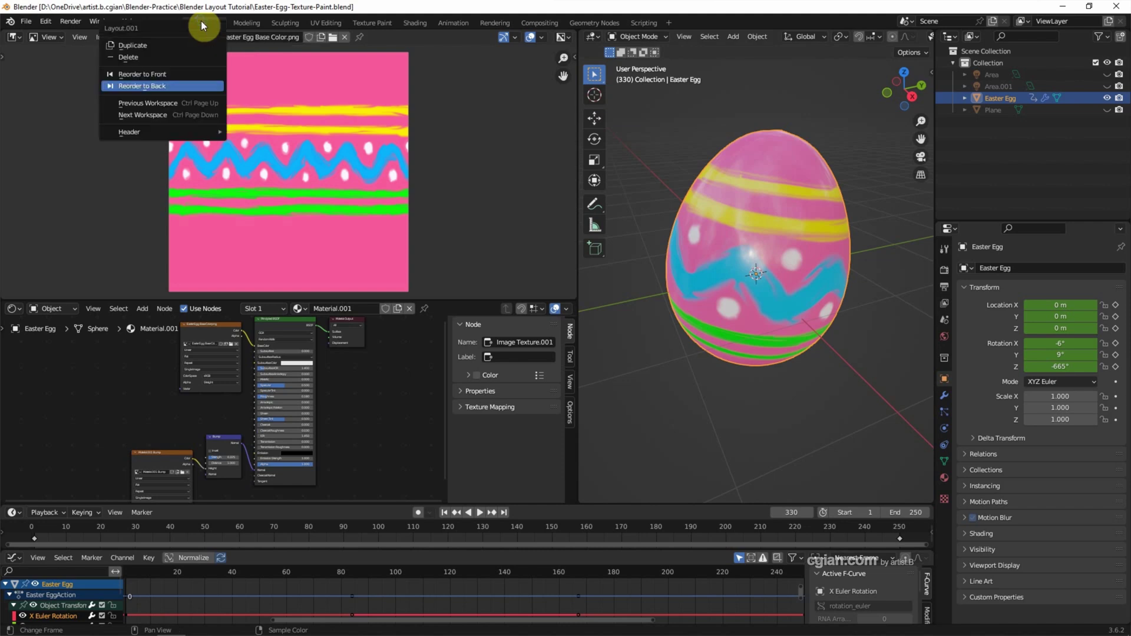
{"action": "left_click", "coordinate": [206, 86]}
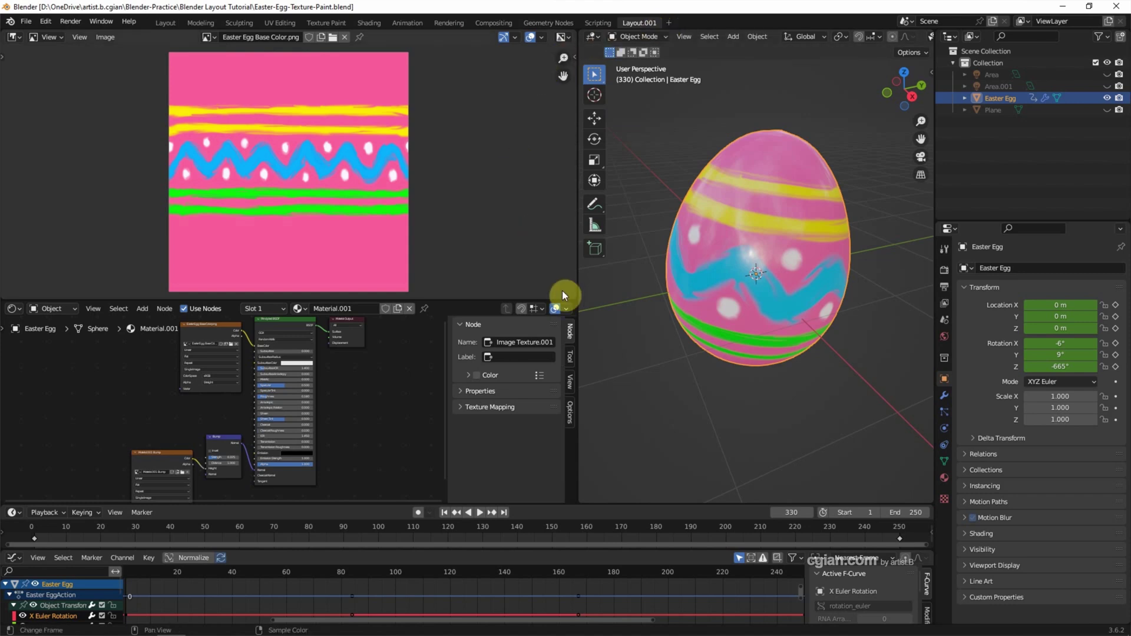
{"action": "left_click", "coordinate": [26, 25]}
{"action": "mouse_move", "coordinate": [65, 237]}
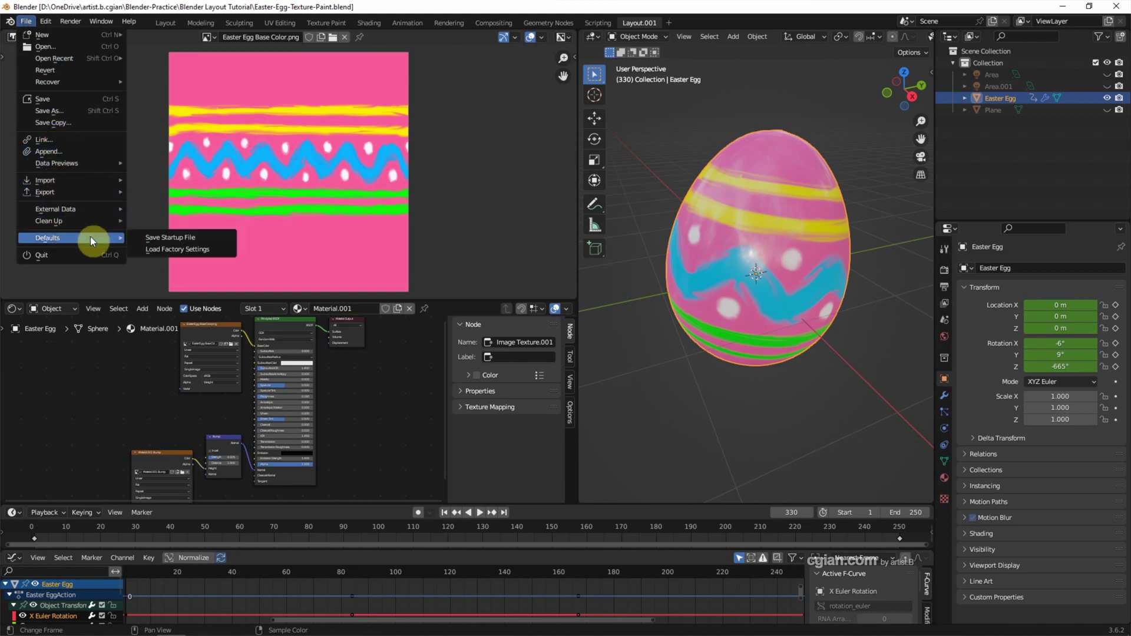
{"action": "left_click", "coordinate": [145, 237]}
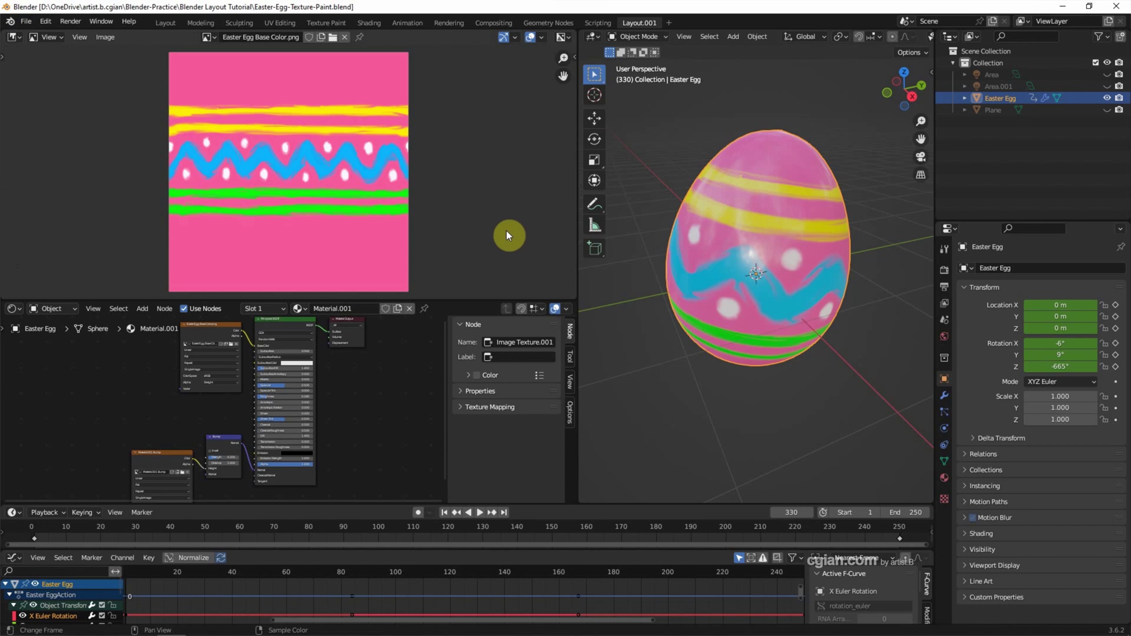
{"action": "left_click", "coordinate": [24, 23]}
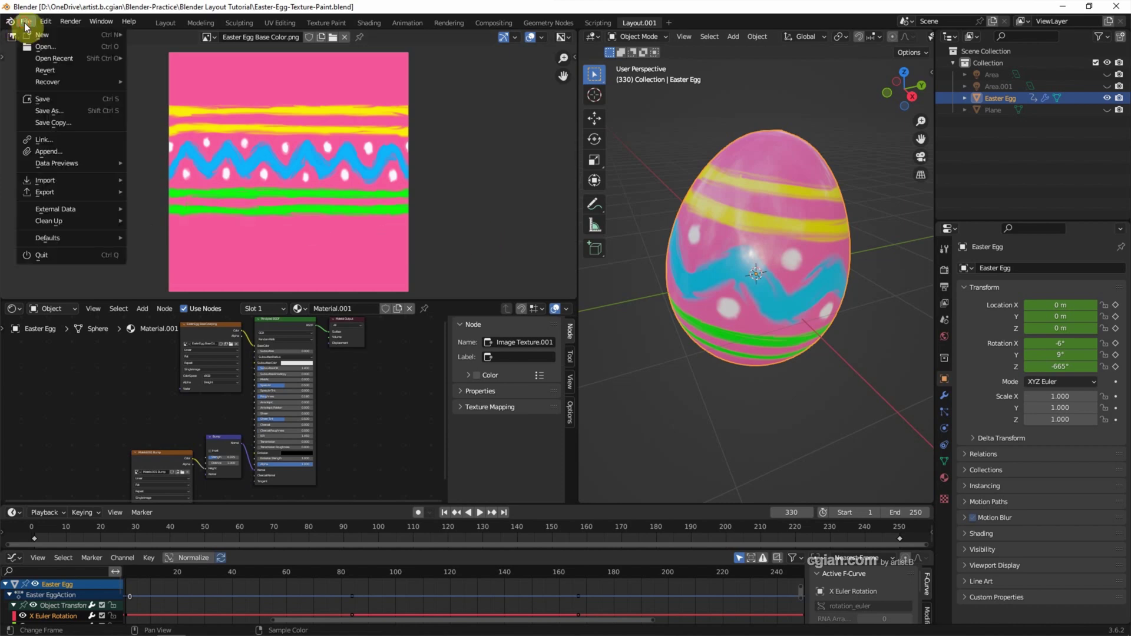
Save Easter-Egg-Texture-Paint.blend, start a new General file, then bring up the Open file browser
{"action": "left_click", "coordinate": [47, 97]}
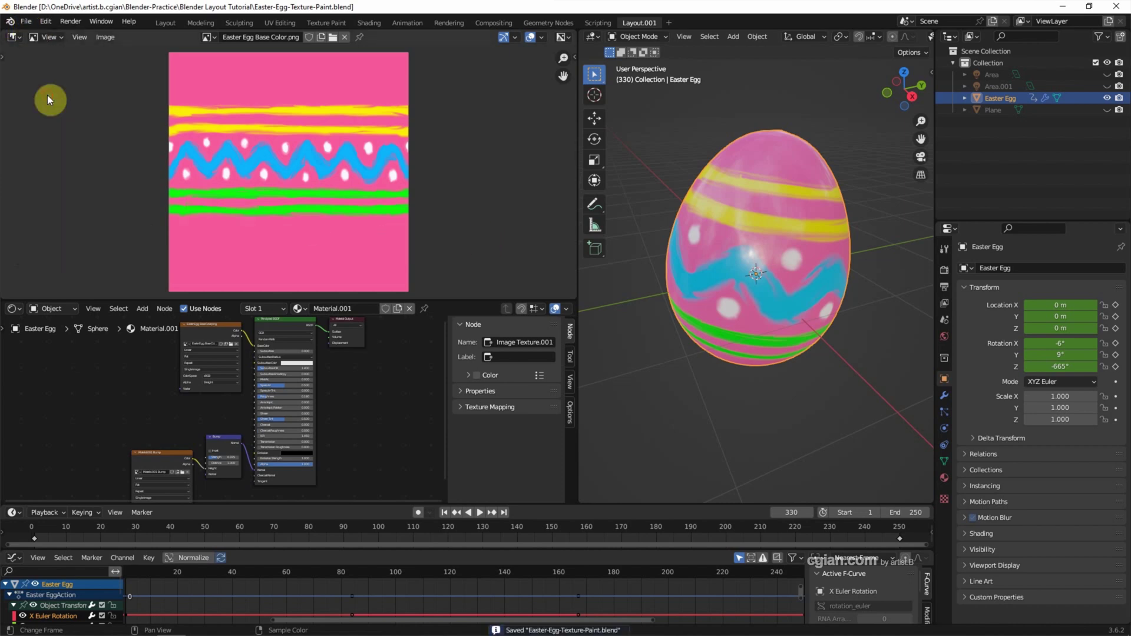
{"action": "left_click", "coordinate": [26, 22]}
{"action": "mouse_move", "coordinate": [34, 33]}
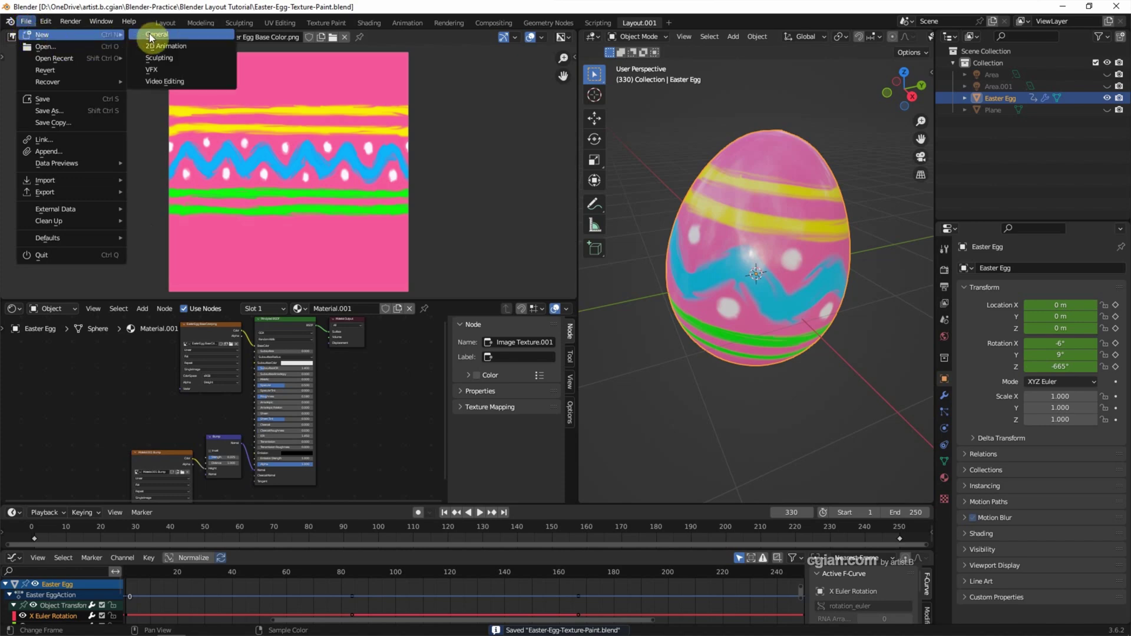
{"action": "left_click", "coordinate": [152, 34]}
{"action": "left_click", "coordinate": [26, 23]}
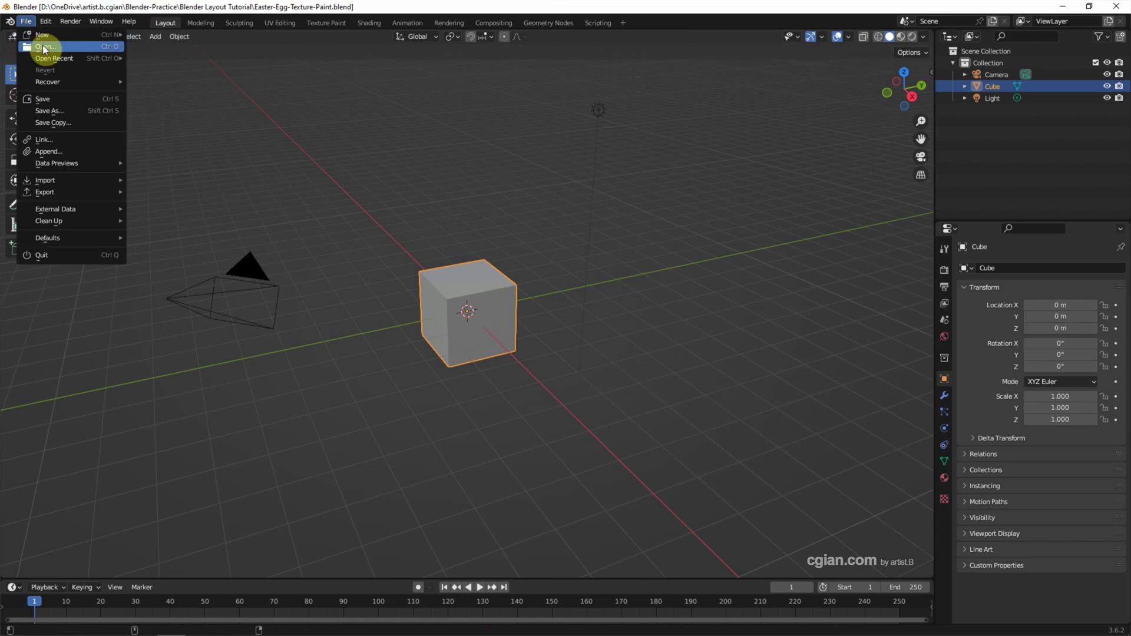
{"action": "left_click", "coordinate": [43, 45]}
Select Easter-Egg-Texture-Paint.blend in the file browser and untick Load UI in its options
{"action": "left_click", "coordinate": [420, 193]}
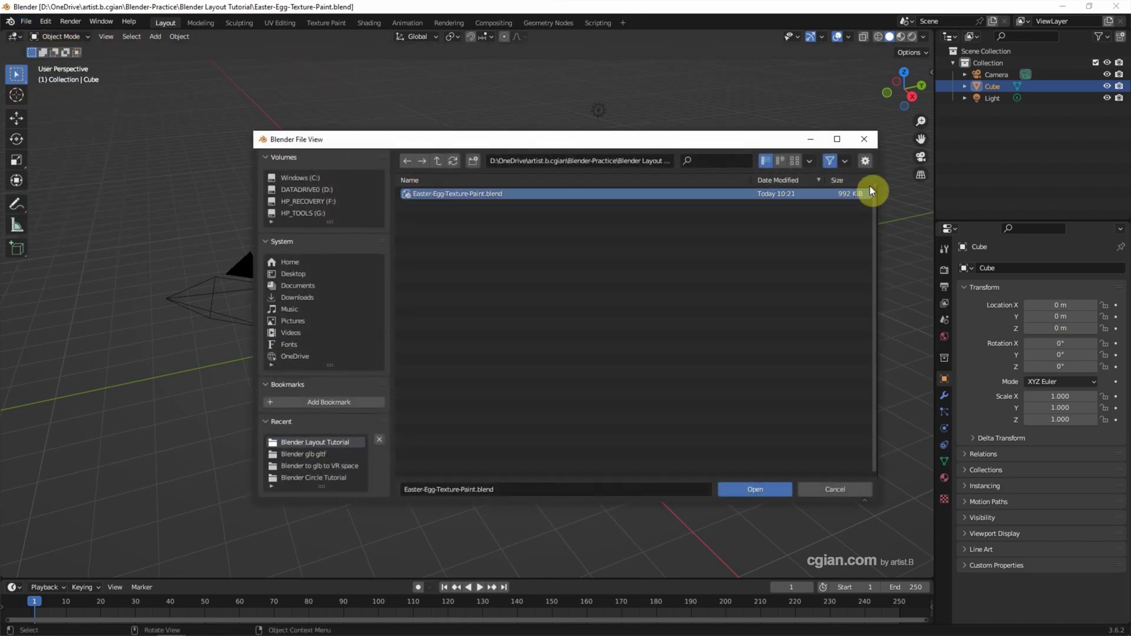
{"action": "left_click", "coordinate": [866, 161]}
{"action": "left_click", "coordinate": [747, 185]}
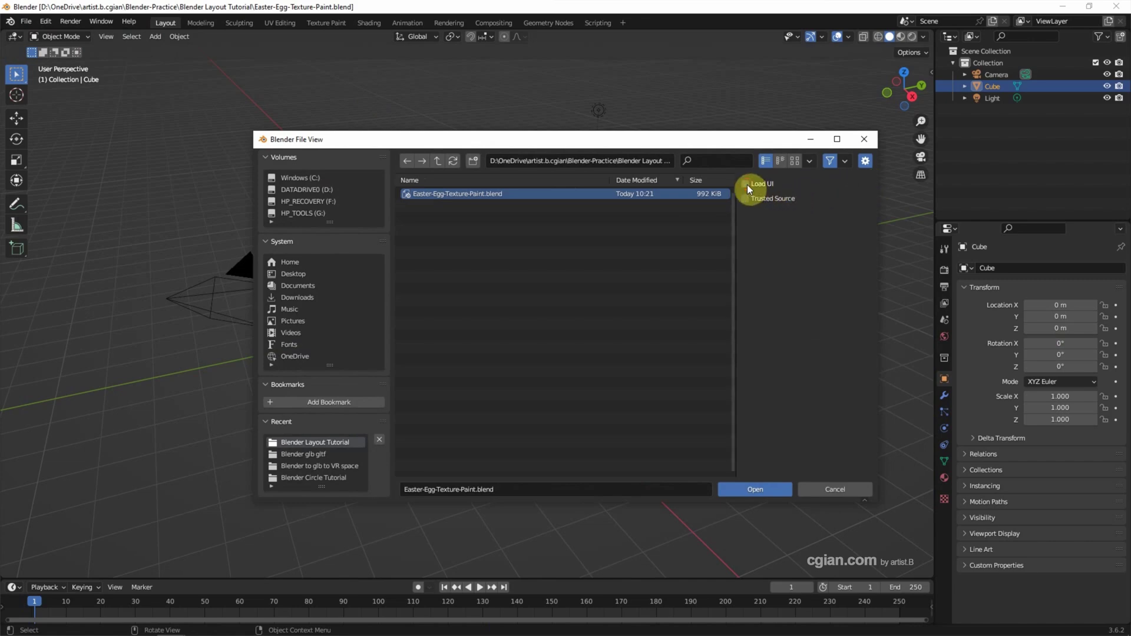